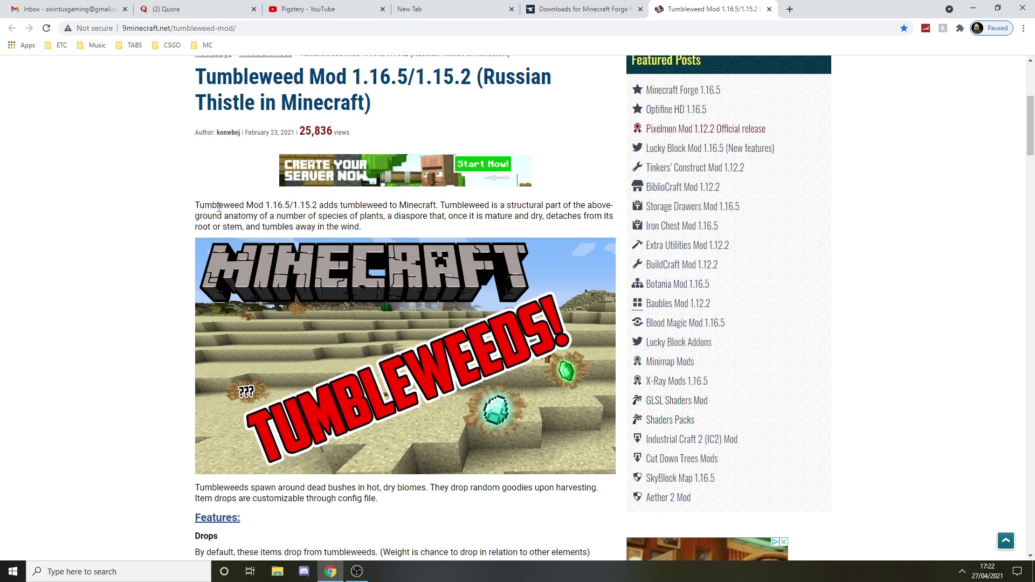
# Read through the Tumbleweed mod page, highlighting the note about drop weights
pyautogui.scroll(-4, 362, 225)
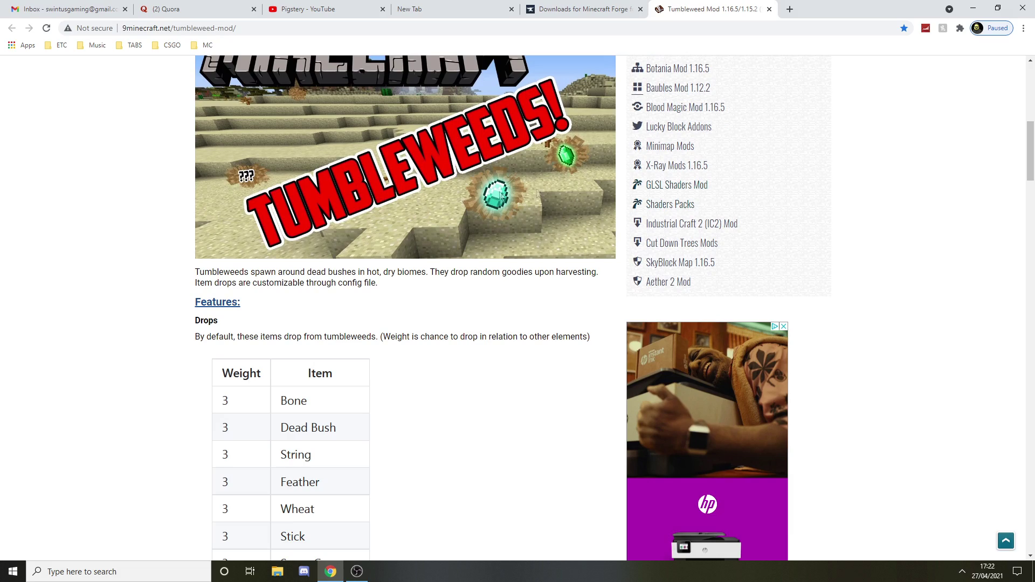
pyautogui.scroll(-7, 386, 288)
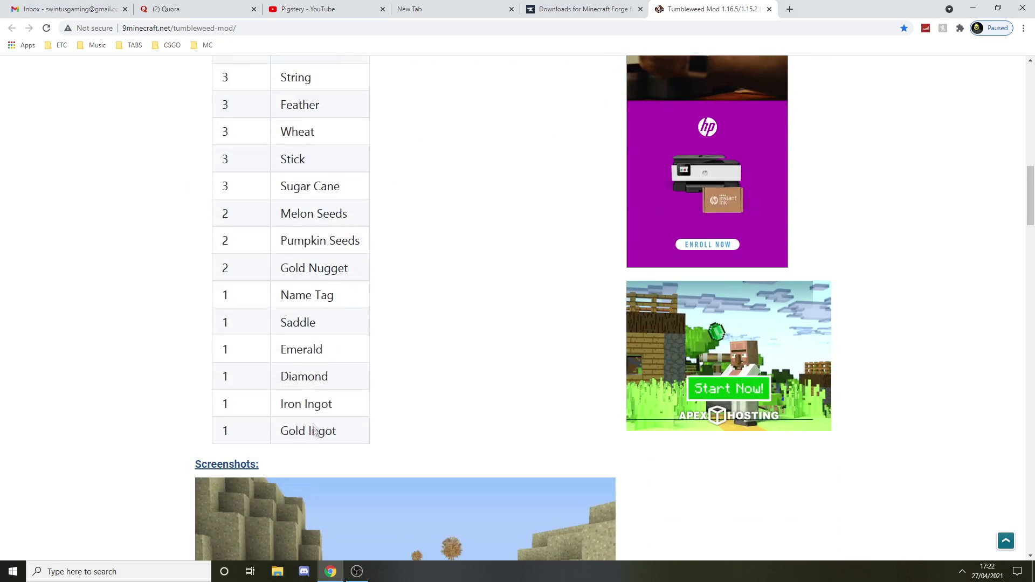
pyautogui.scroll(-4, 314, 431)
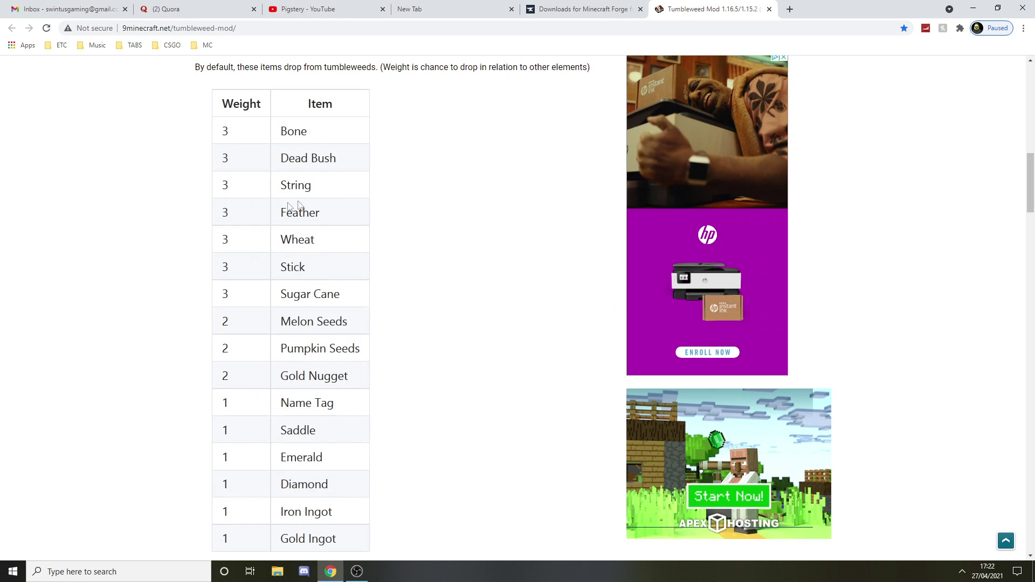
pyautogui.scroll(2, 298, 203)
pyautogui.moveTo(380, 175); pyautogui.dragTo(519, 176)
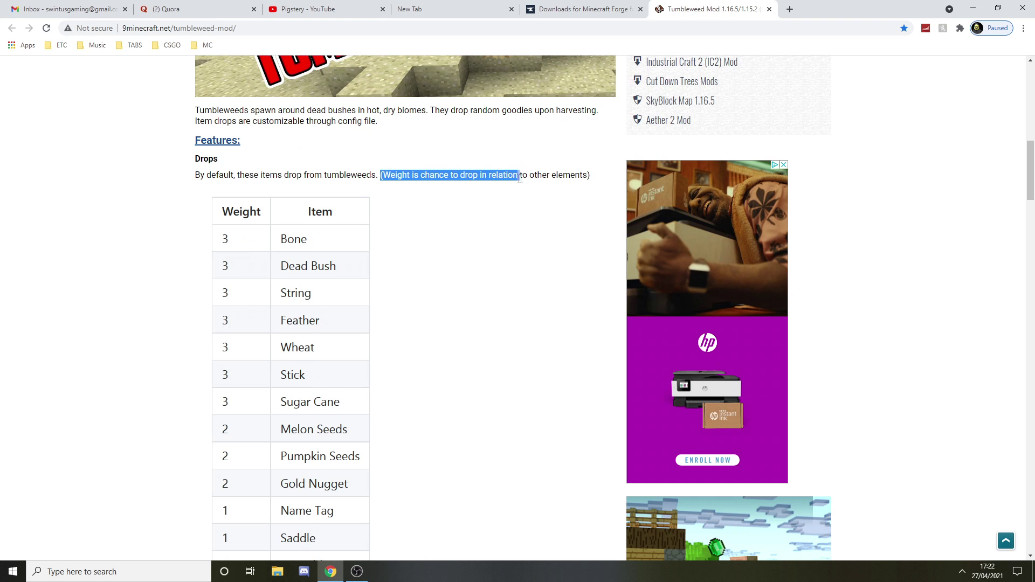
pyautogui.click(474, 204)
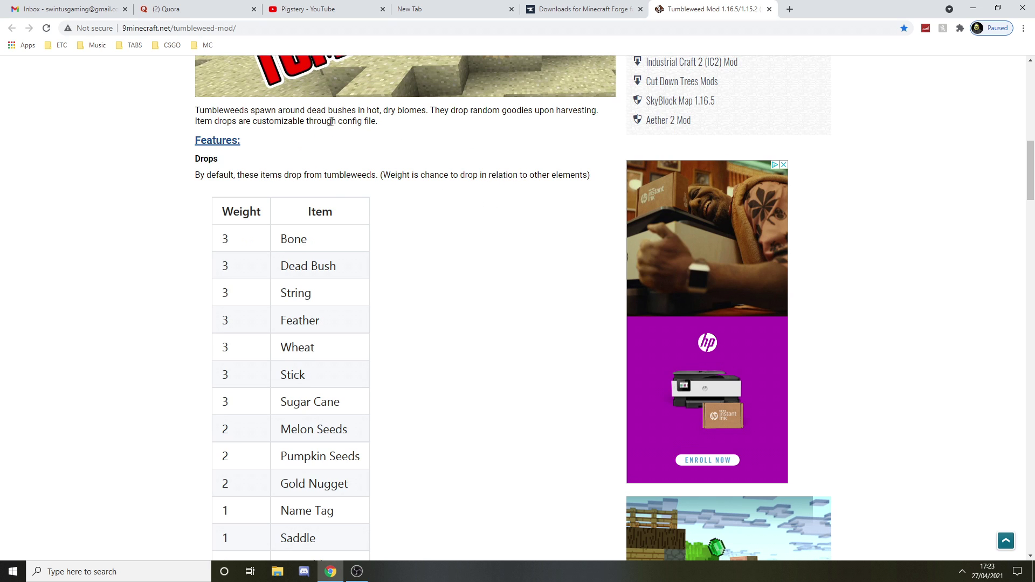
pyautogui.moveTo(331, 122); pyautogui.dragTo(380, 122)
pyautogui.click(416, 161)
# Scroll to the download links and move to the Forge 1.8.9 downloads page
pyautogui.scroll(-10, 409, 189)
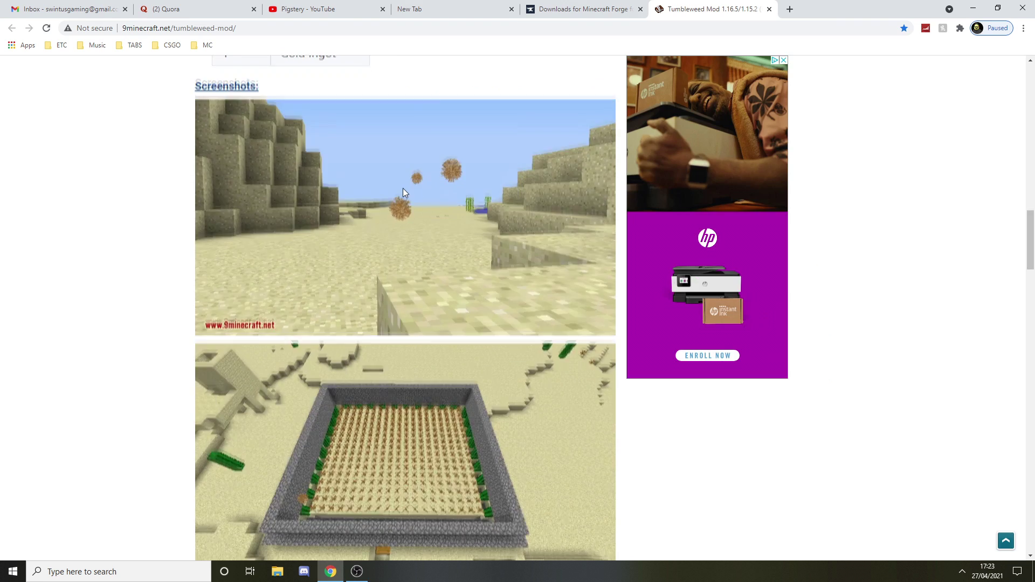
pyautogui.scroll(-20, 403, 190)
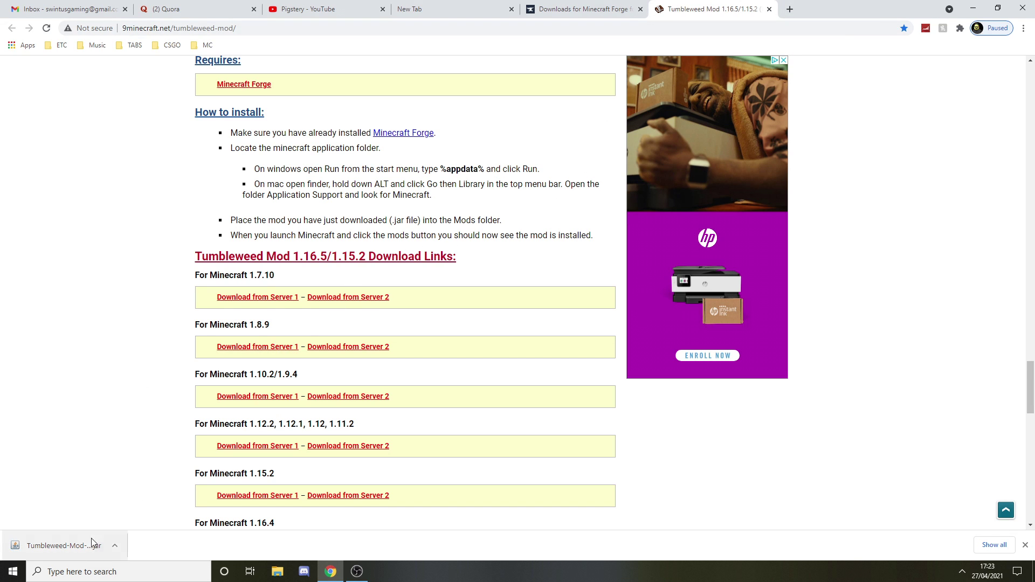
pyautogui.click(596, 8)
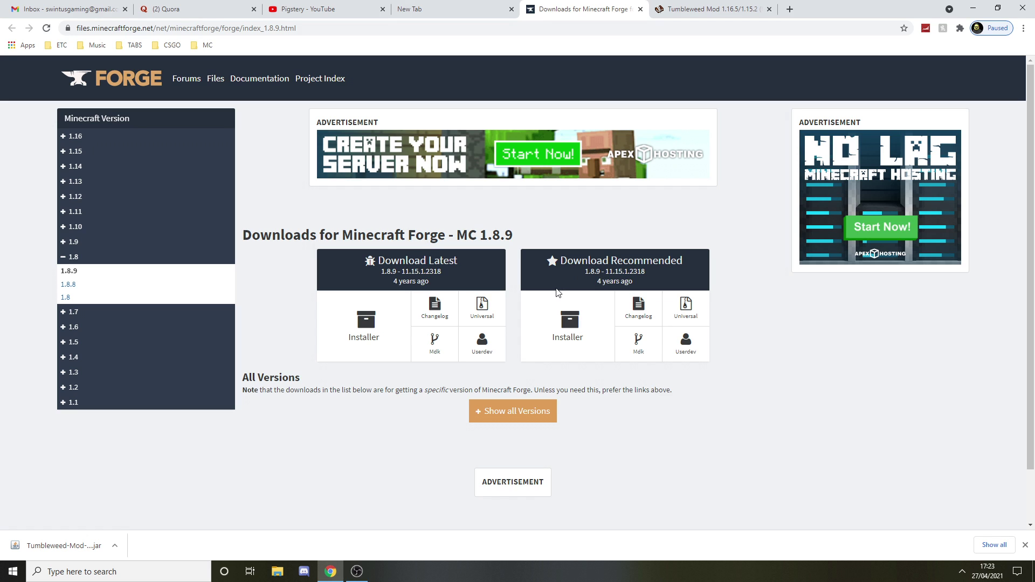
# Download the recommended Forge 1.8.9 installer jar, skipping the adfoc.us ad page
pyautogui.click(544, 330)
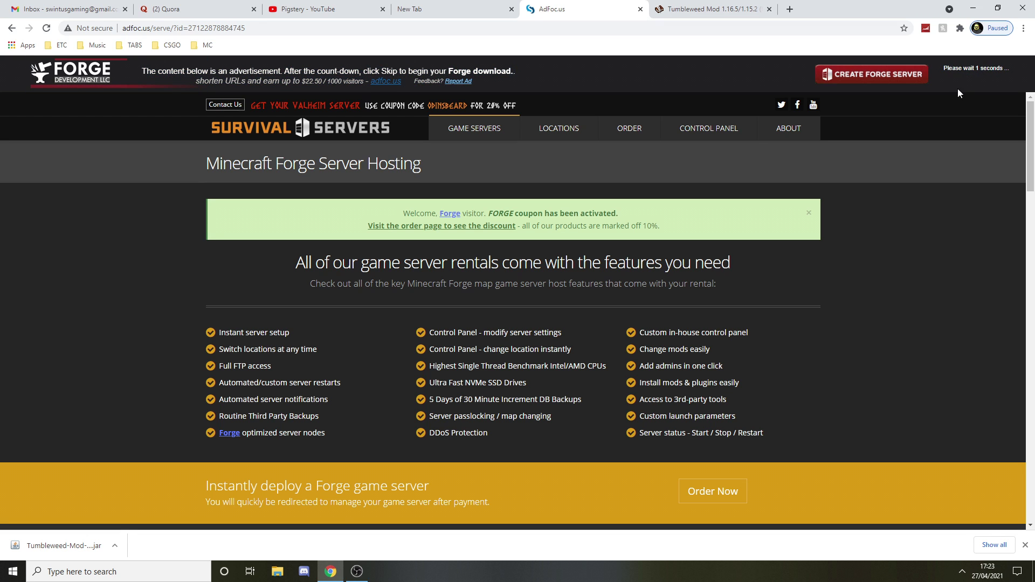
pyautogui.click(968, 77)
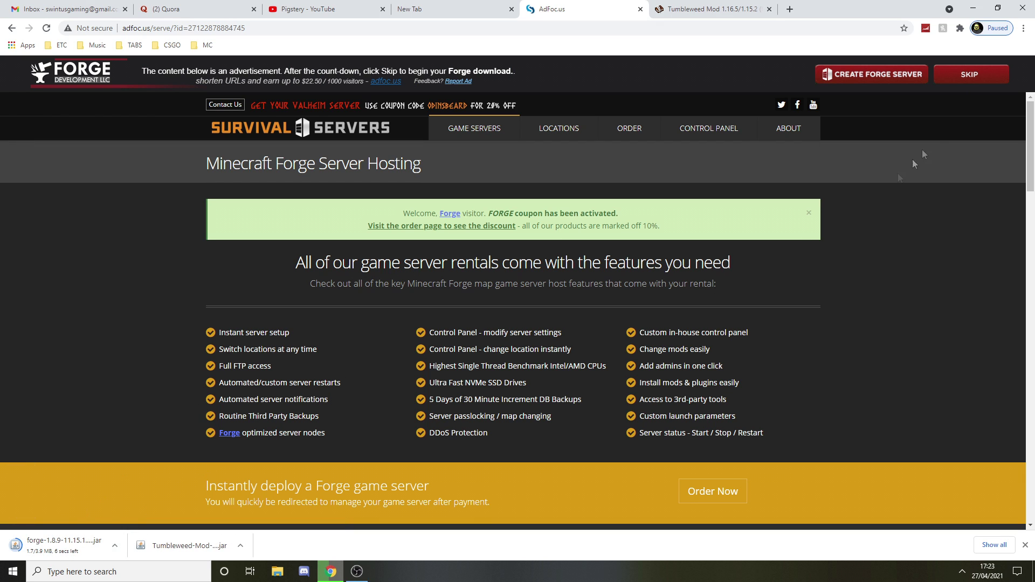
pyautogui.click(998, 8)
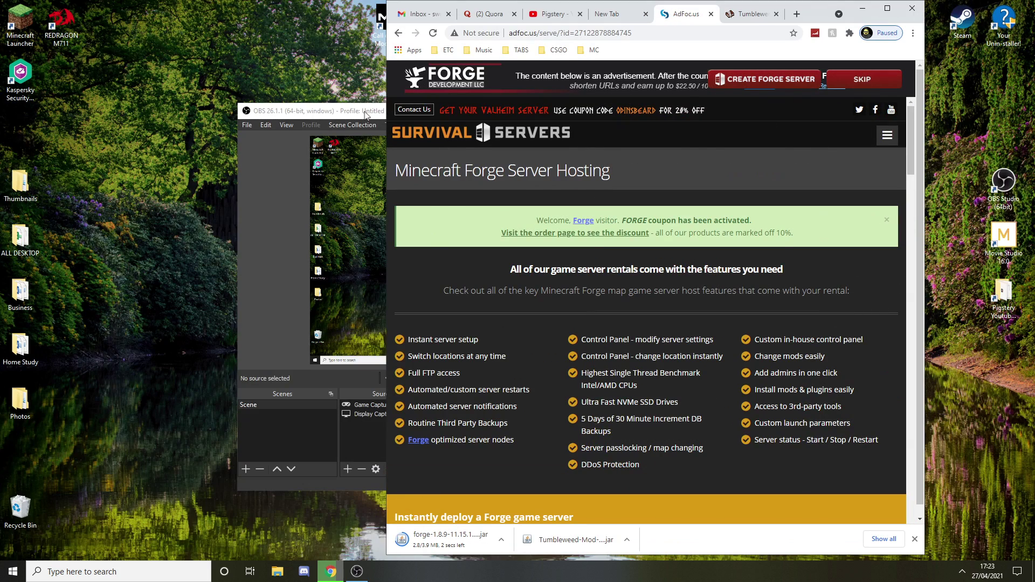
# Bring Chrome back to the front and keep the flagged Forge jar download
pyautogui.click(365, 114)
pyautogui.click(821, 14)
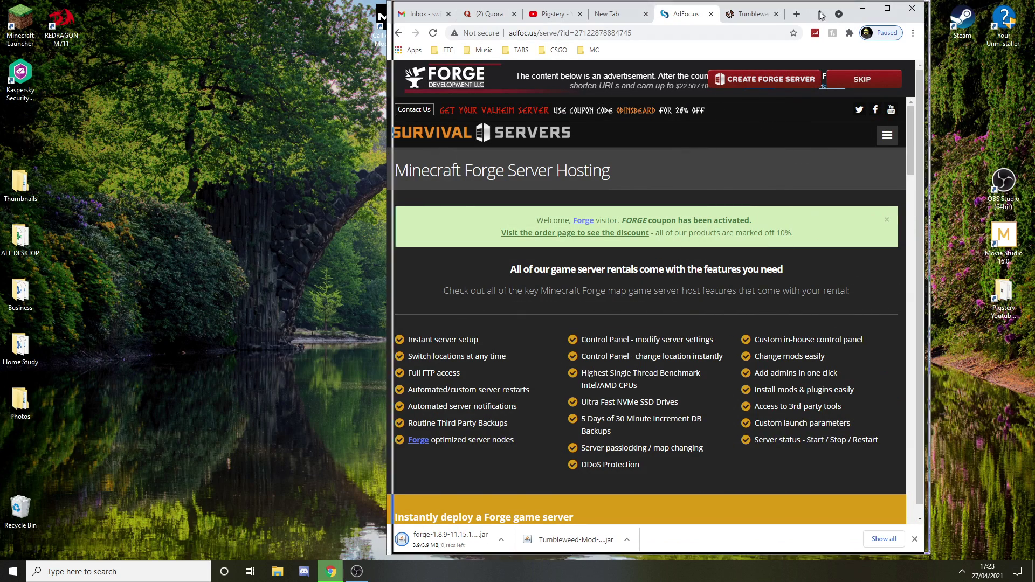
pyautogui.moveTo(820, 14); pyautogui.dragTo(831, 14)
pyautogui.click(597, 543)
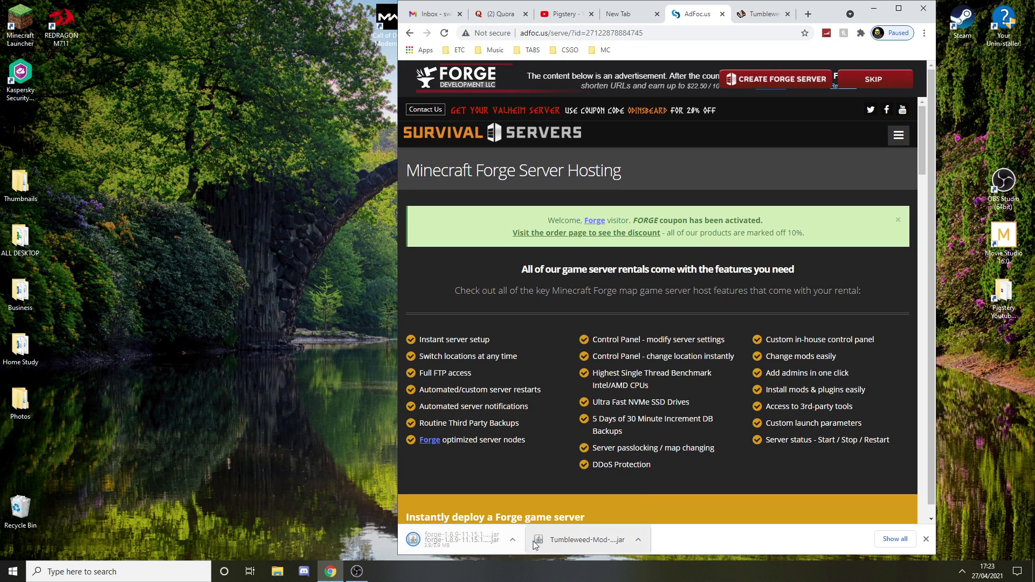
# Drag the Tumbleweed and Forge jars onto the desktop, then minimize Chrome
pyautogui.moveTo(592, 544)
pyautogui.mouseDown()
pyautogui.moveTo(281, 313)
pyautogui.moveTo(306, 296)
pyautogui.mouseUp()
pyautogui.moveTo(458, 539)
pyautogui.mouseDown()
pyautogui.moveTo(430, 523)
pyautogui.moveTo(305, 341)
pyautogui.moveTo(313, 350)
pyautogui.mouseUp()
pyautogui.click(307, 292)
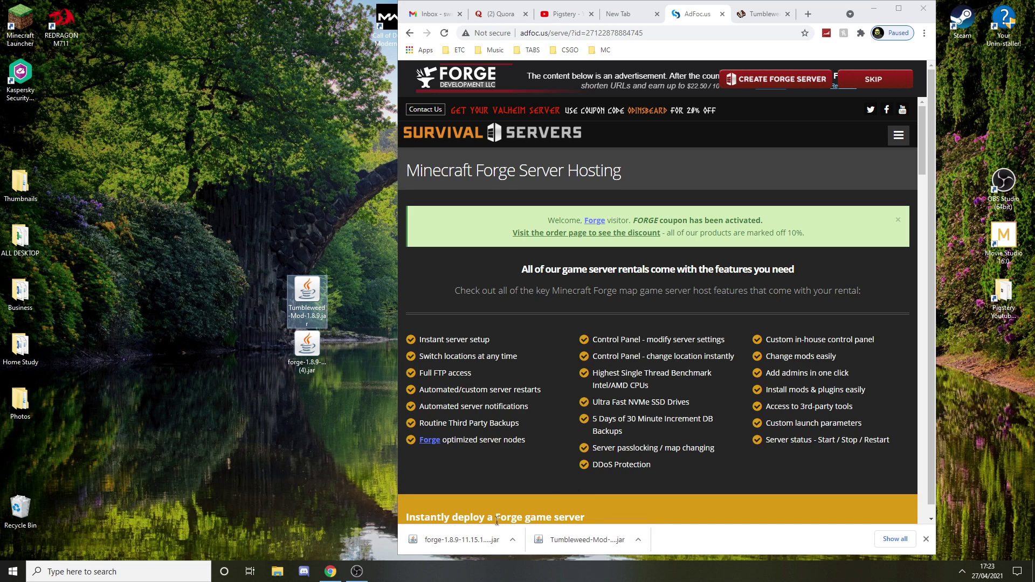
pyautogui.click(924, 35)
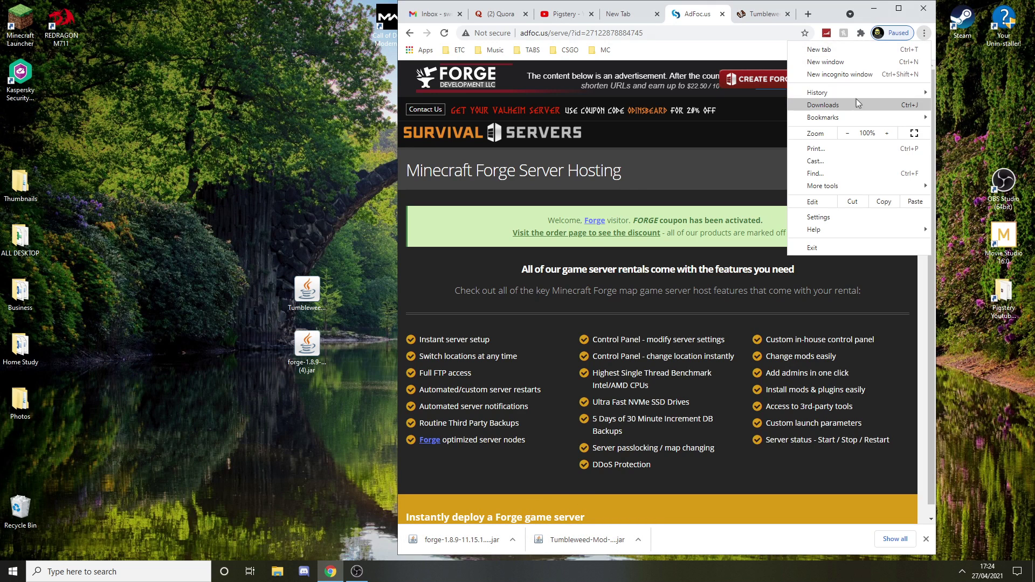
pyautogui.click(749, 54)
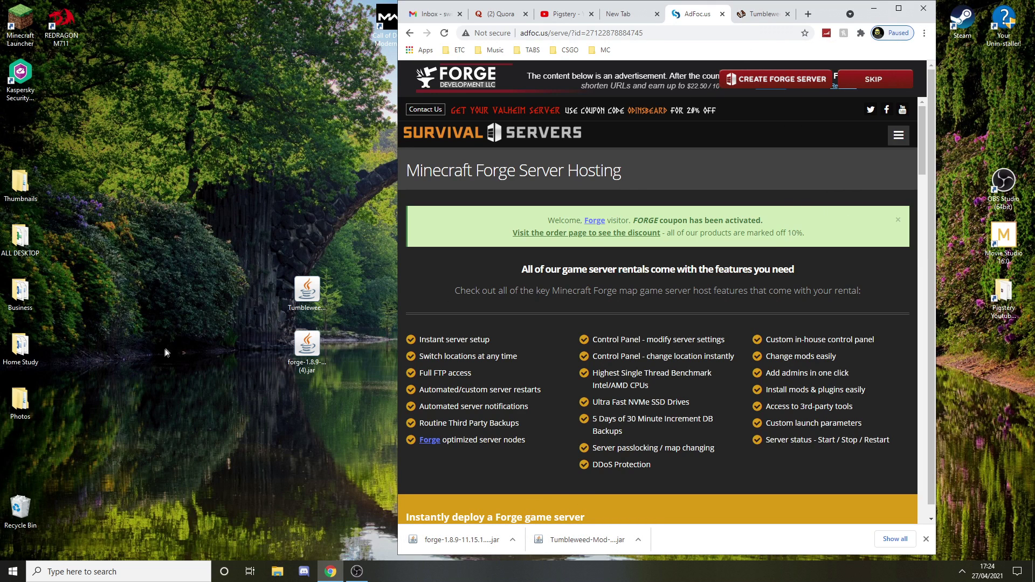
pyautogui.moveTo(271, 219); pyautogui.dragTo(323, 305)
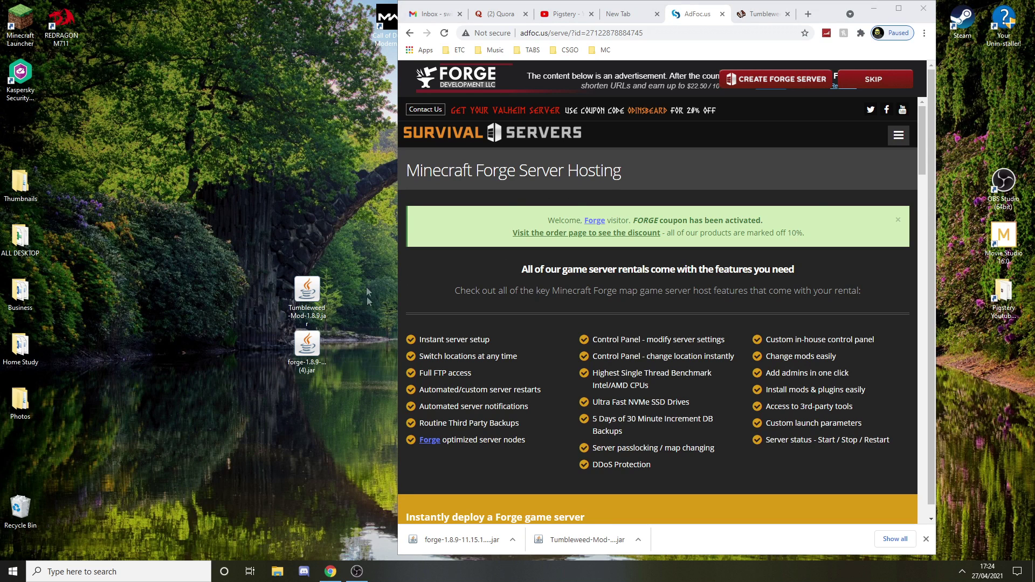
pyautogui.click(875, 12)
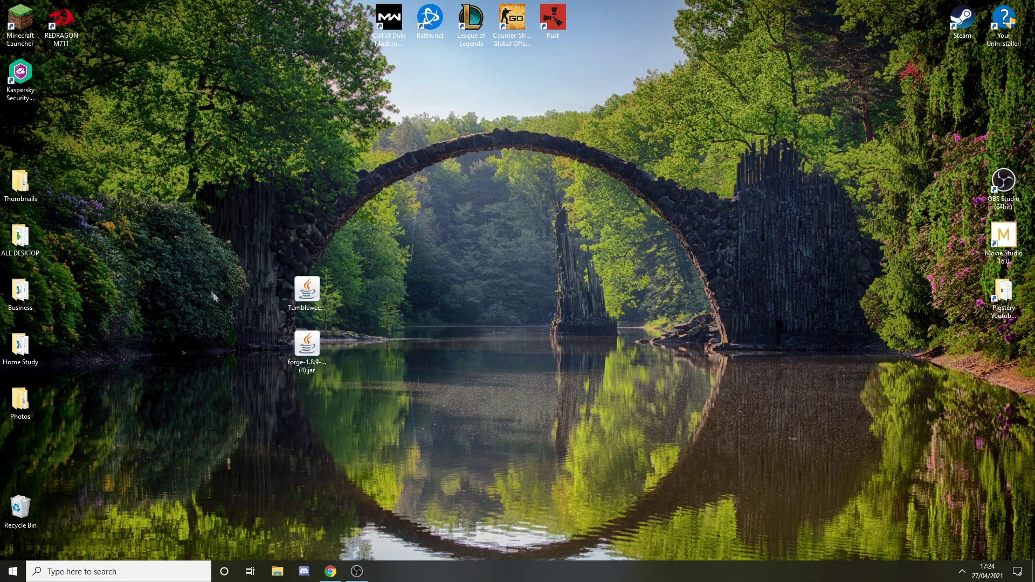
# Run the forge-1.8.9 installer jar and install the 1.8.9-11.15.1.2318 client profile
pyautogui.click(305, 348)
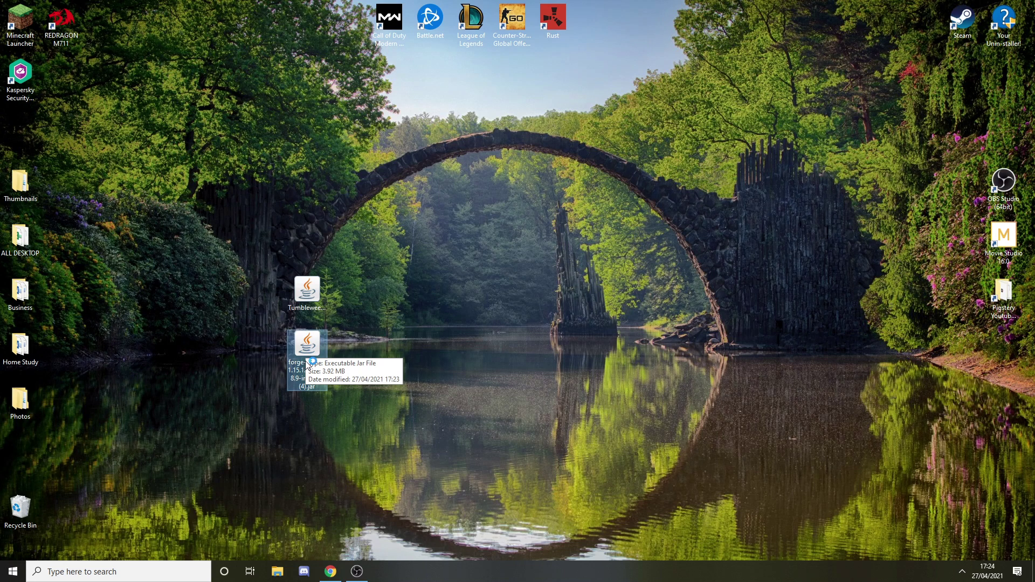
pyautogui.doubleClick(318, 353)
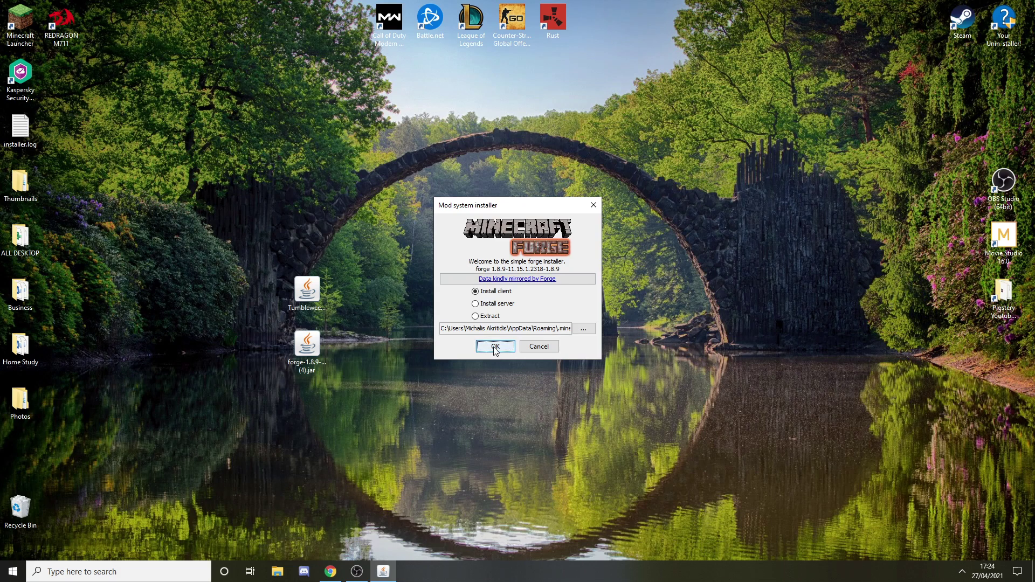
pyautogui.click(496, 349)
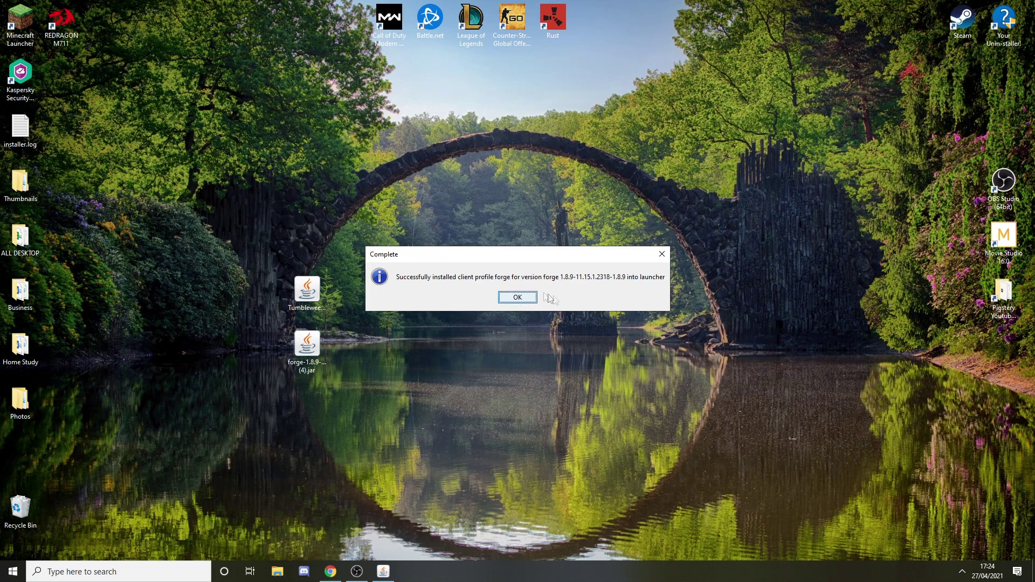
pyautogui.click(517, 300)
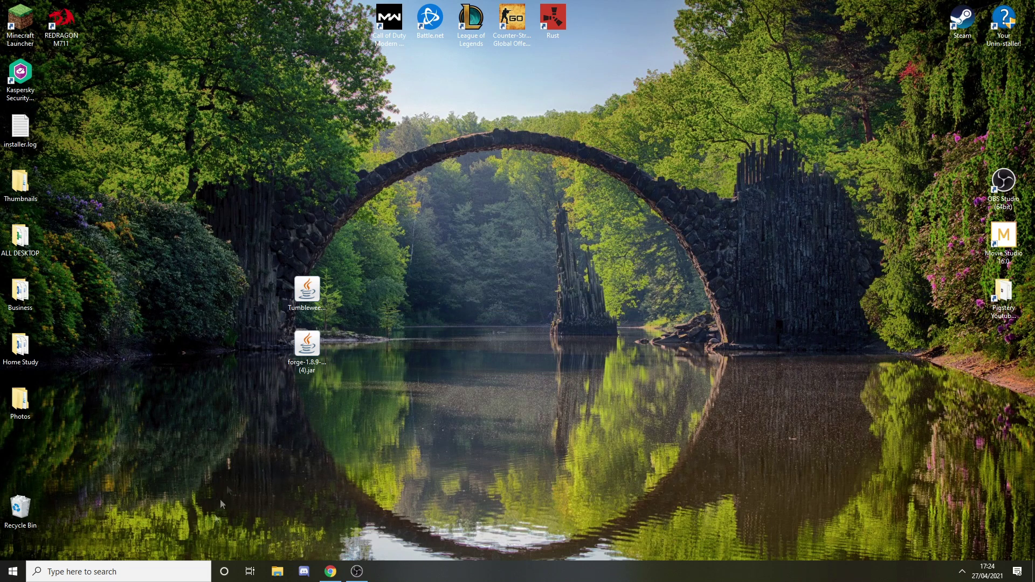
# Search Windows for %appdata% to open the Roaming folder in File Explorer
pyautogui.click(169, 580)
pyautogui.write('%appd')
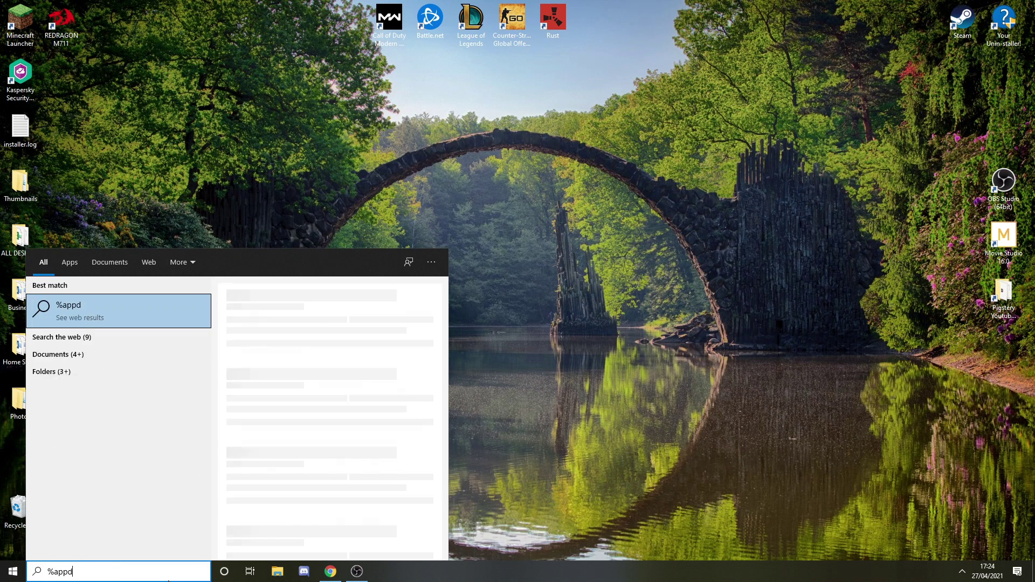
pyautogui.write('ata%')
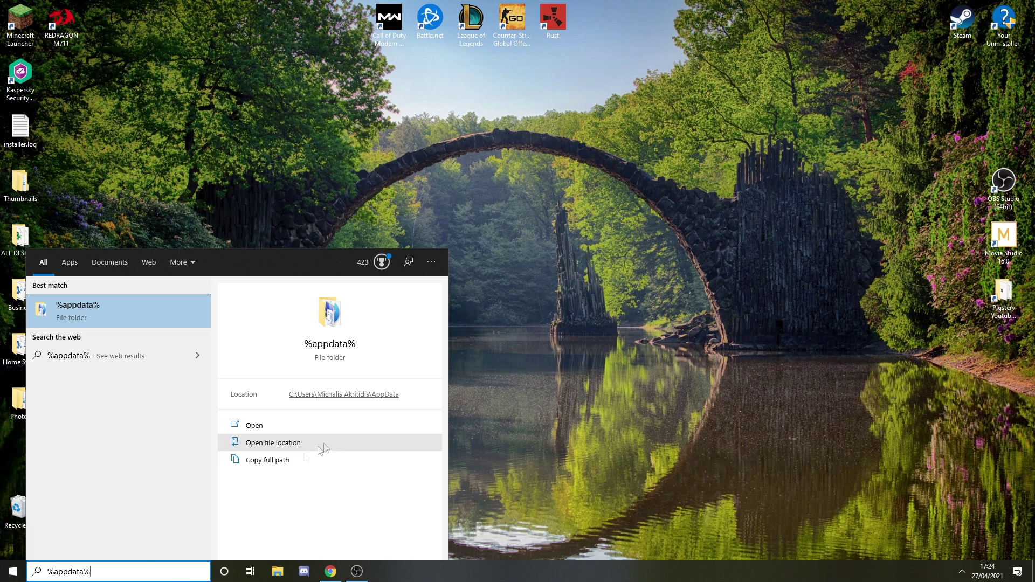
pyautogui.press('Return')
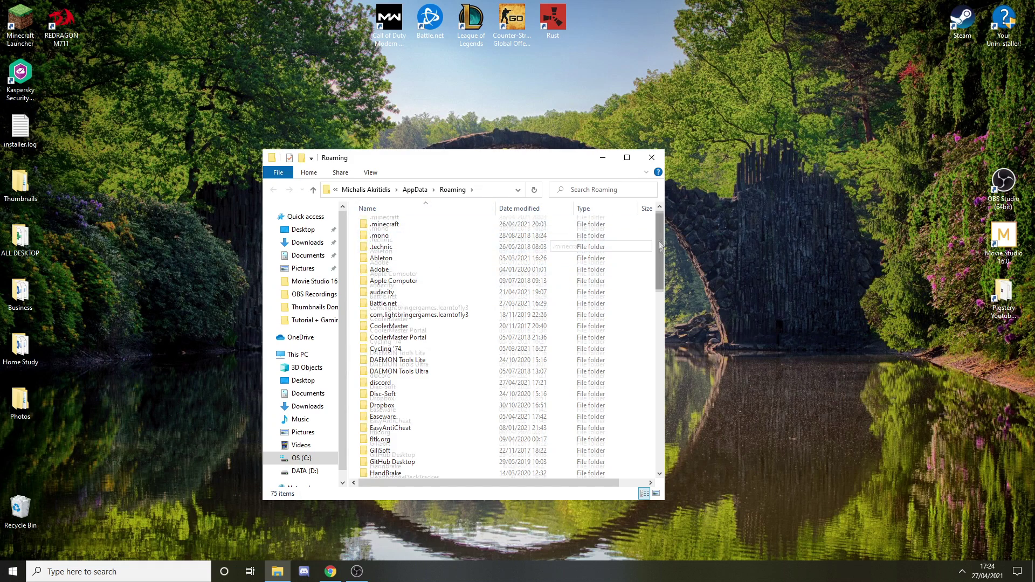
# Open the .minecraft folder and then its mods subfolder
pyautogui.moveTo(659, 248); pyautogui.dragTo(659, 428)
pyautogui.scroll(15, 547, 464)
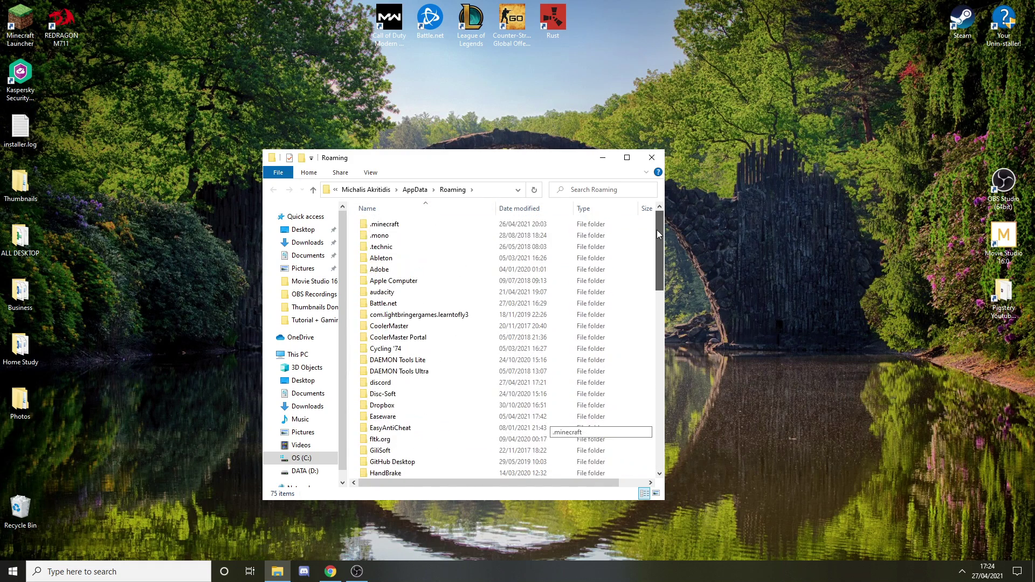
pyautogui.doubleClick(426, 227)
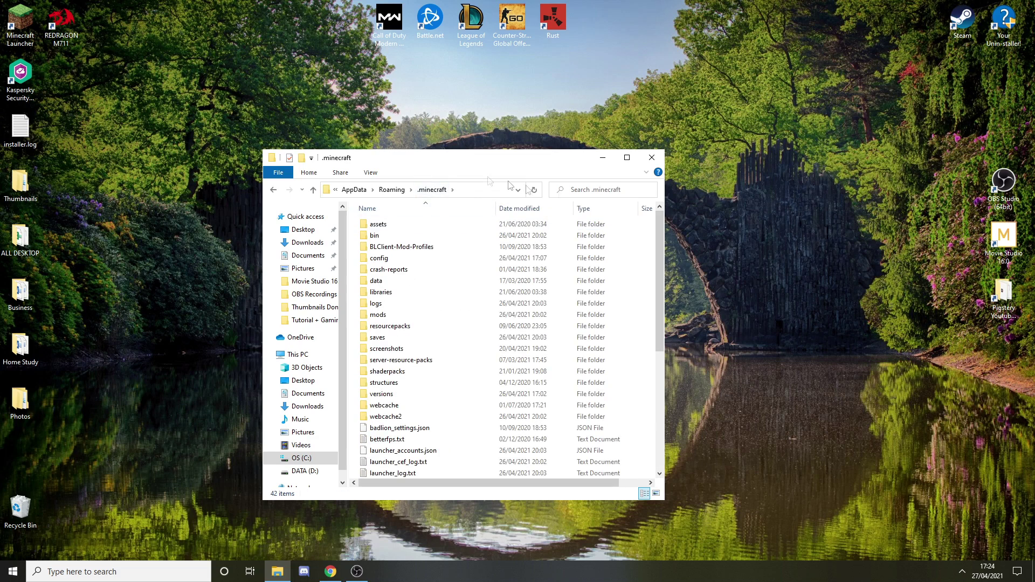
pyautogui.moveTo(474, 161); pyautogui.dragTo(641, 179)
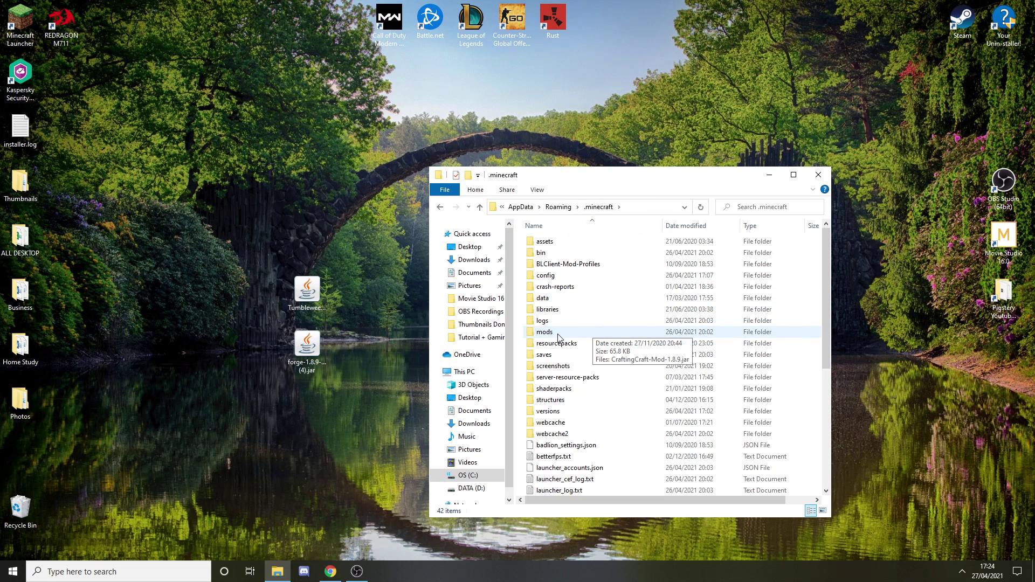
pyautogui.rightClick(521, 333)
pyautogui.moveTo(545, 473)
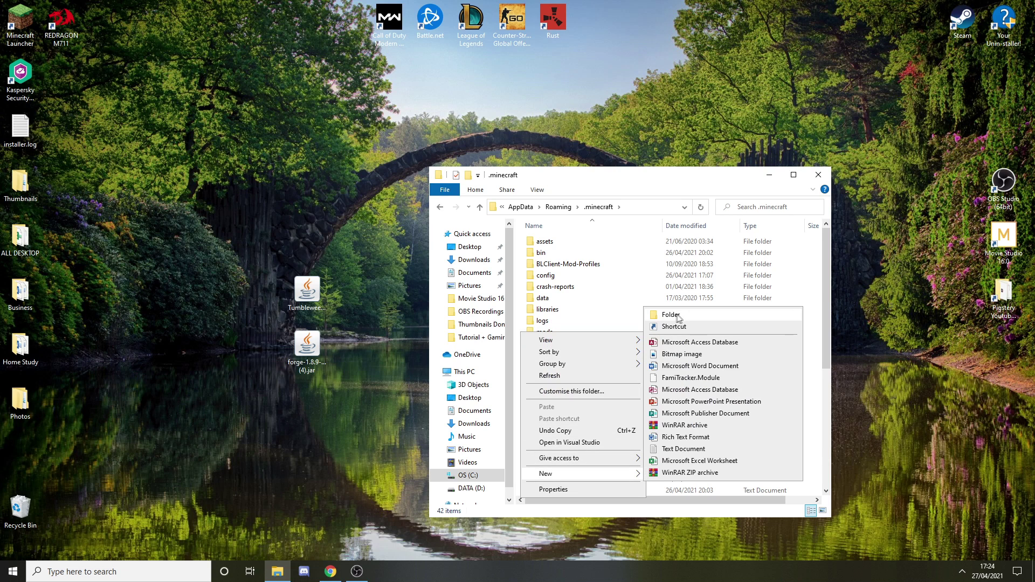
pyautogui.click(521, 322)
pyautogui.doubleClick(565, 333)
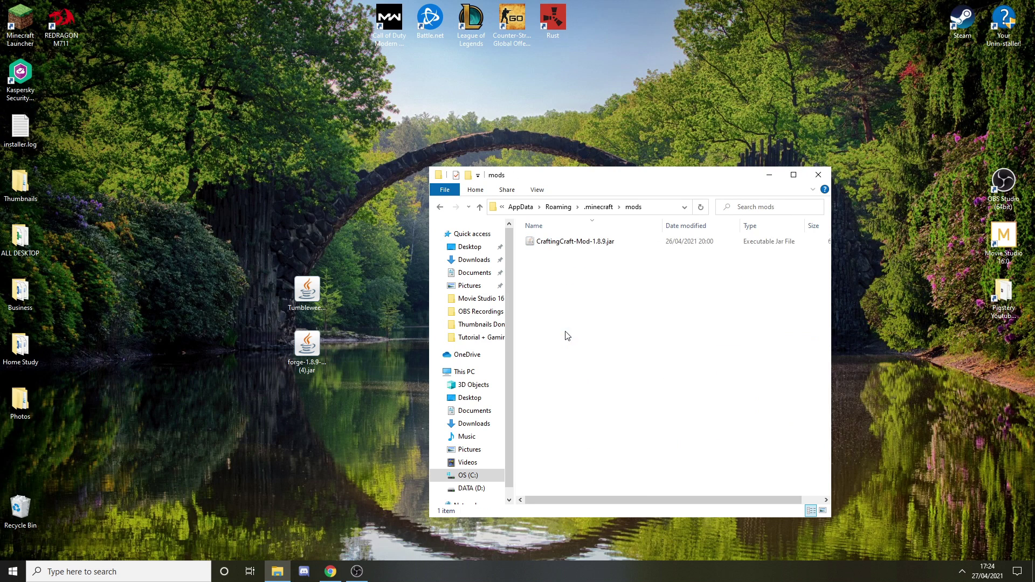
# Delete CraftingCraft-Mod-1.8.9.jar and reopen the now-empty mods folder
pyautogui.click(588, 246)
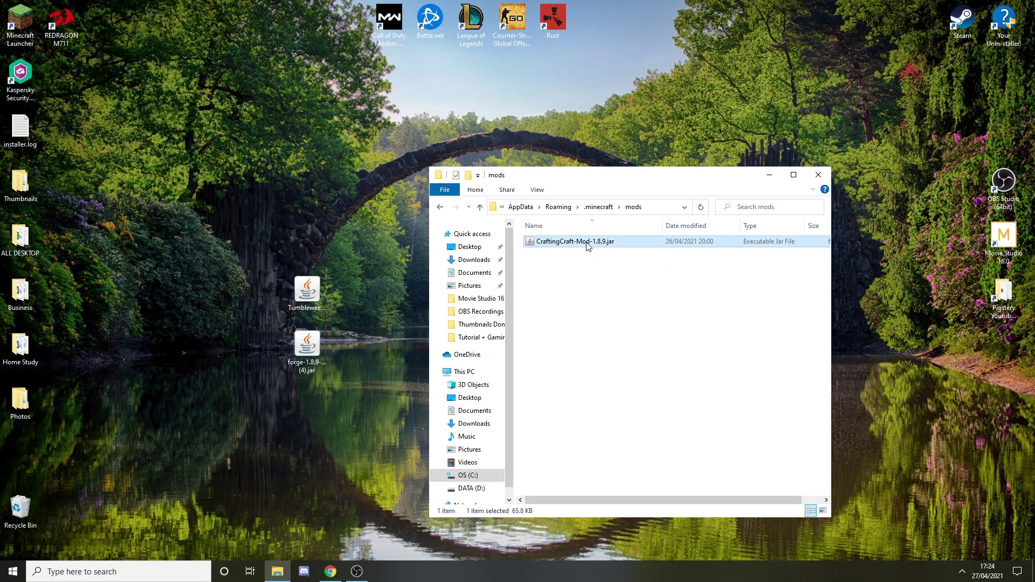
pyautogui.press('Delete')
pyautogui.moveTo(731, 339)
pyautogui.mouseDown()
pyautogui.moveTo(563, 232)
pyautogui.moveTo(555, 241)
pyautogui.mouseUp()
pyautogui.click(480, 207)
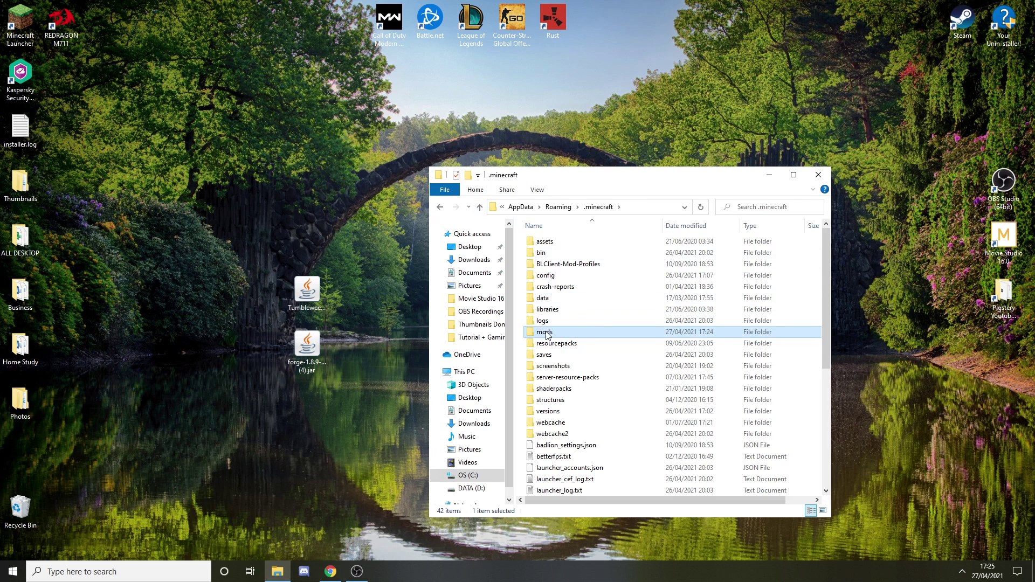
pyautogui.rightClick(518, 335)
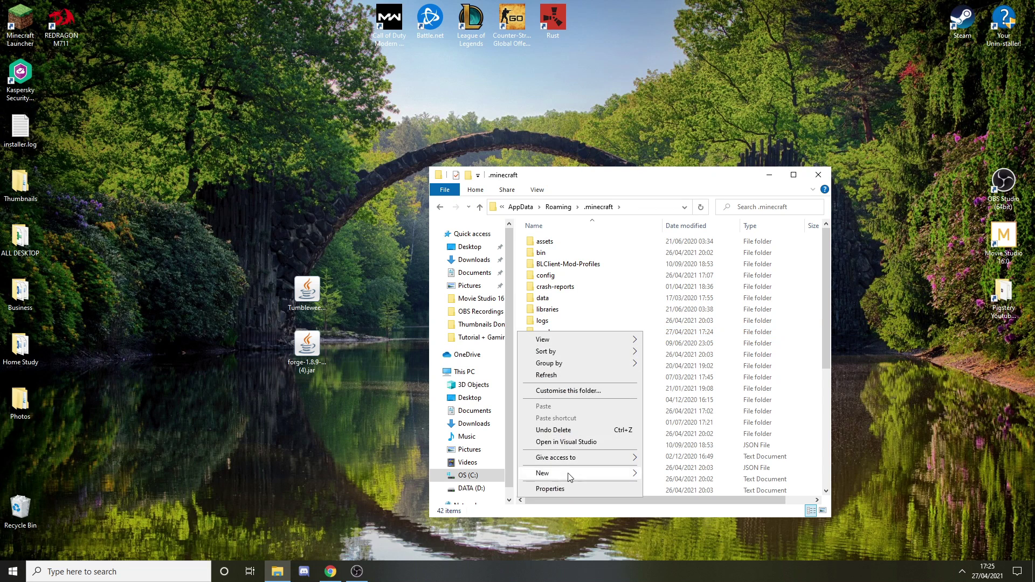
pyautogui.click(553, 344)
pyautogui.doubleClick(553, 333)
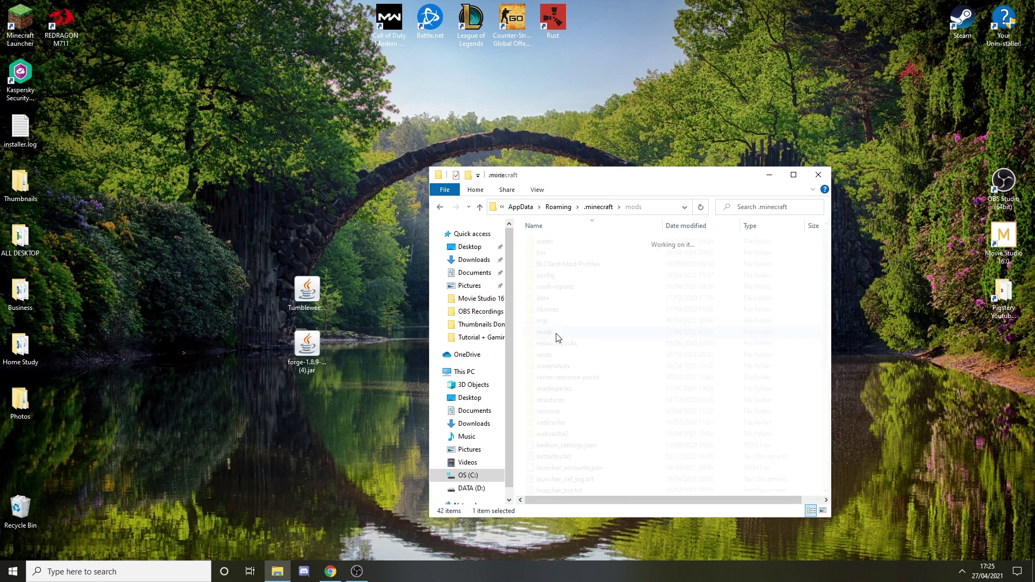
# Move Tumbleweed-Mod-1.8.9.jar from the desktop into the mods folder, then close File Explorer
pyautogui.moveTo(307, 293)
pyautogui.mouseDown()
pyautogui.moveTo(539, 294)
pyautogui.moveTo(329, 291)
pyautogui.moveTo(362, 276)
pyautogui.mouseUp()
pyautogui.moveTo(307, 293)
pyautogui.mouseDown()
pyautogui.moveTo(566, 286)
pyautogui.moveTo(531, 284)
pyautogui.moveTo(593, 299)
pyautogui.mouseUp()
pyautogui.rightClick(310, 294)
pyautogui.click(317, 238)
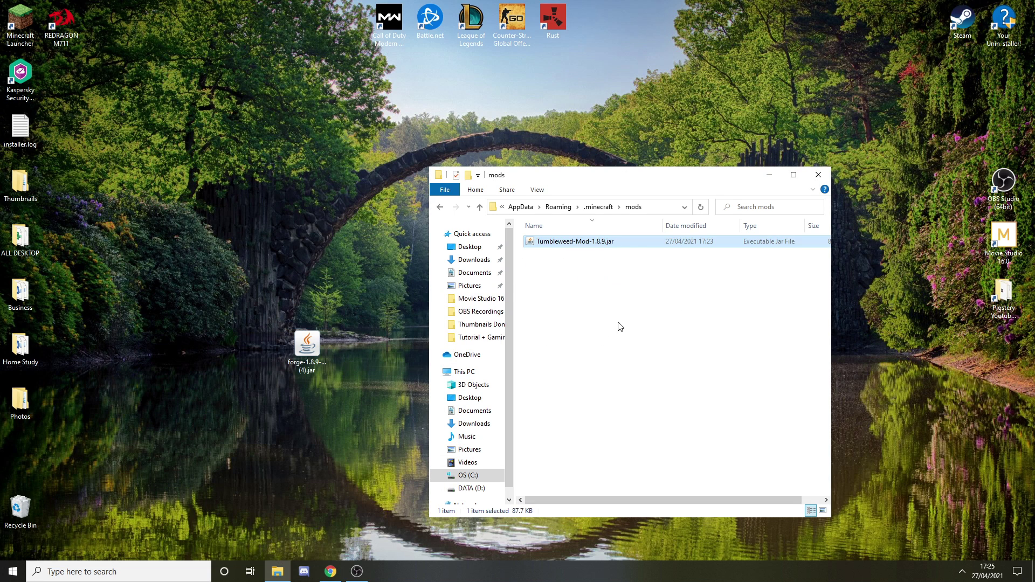
pyautogui.moveTo(716, 318)
pyautogui.mouseDown()
pyautogui.moveTo(512, 234)
pyautogui.moveTo(529, 248)
pyautogui.mouseUp()
pyautogui.moveTo(676, 351); pyautogui.dragTo(521, 234)
pyautogui.click(570, 292)
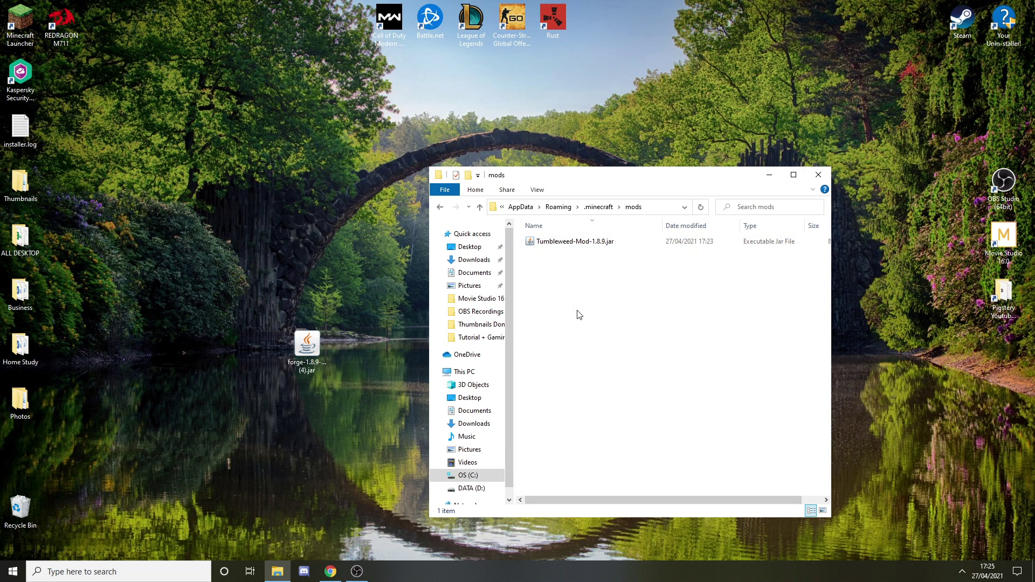
pyautogui.click(818, 174)
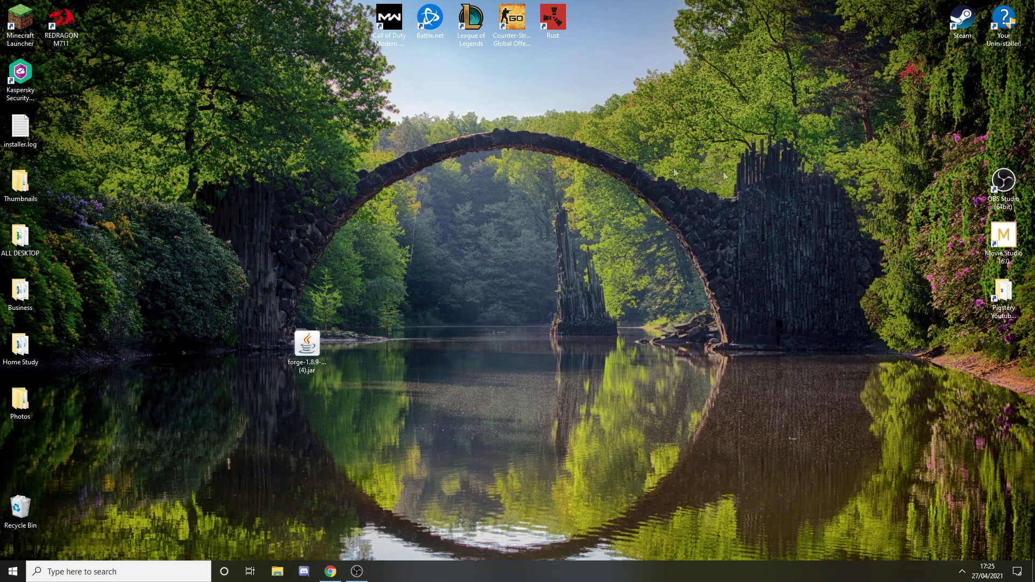
# Start the Minecraft Launcher and play the forge 1.8.9 installation
pyautogui.doubleClick(29, 31)
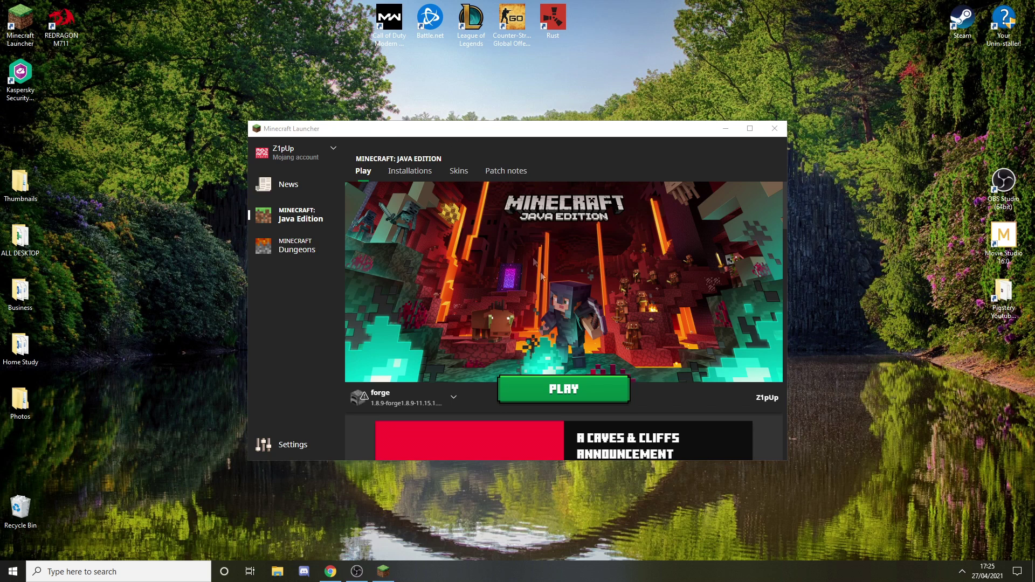
pyautogui.click(402, 399)
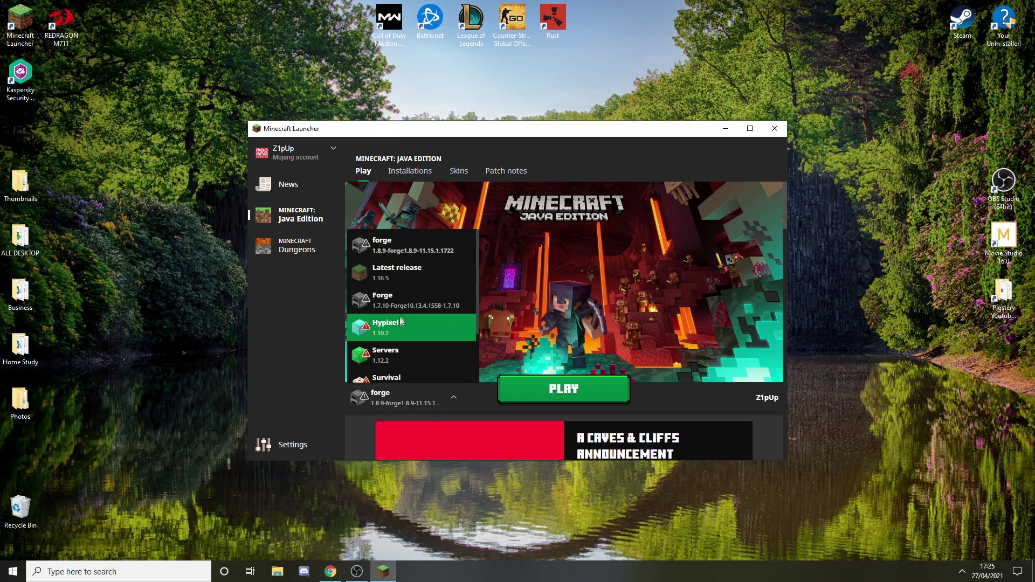
pyautogui.click(476, 298)
pyautogui.click(420, 394)
pyautogui.scroll(-3, 477, 296)
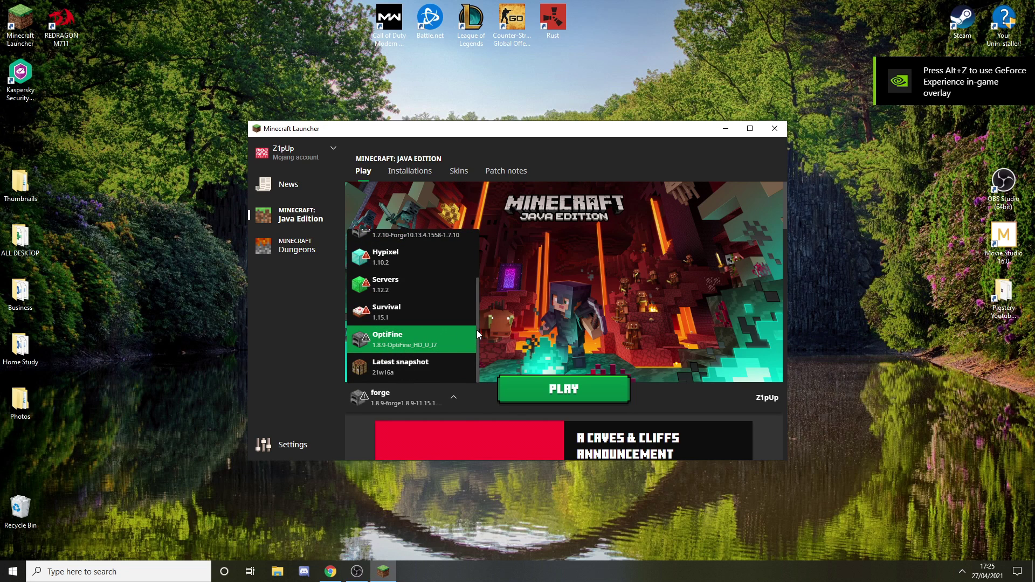
pyautogui.scroll(3, 476, 330)
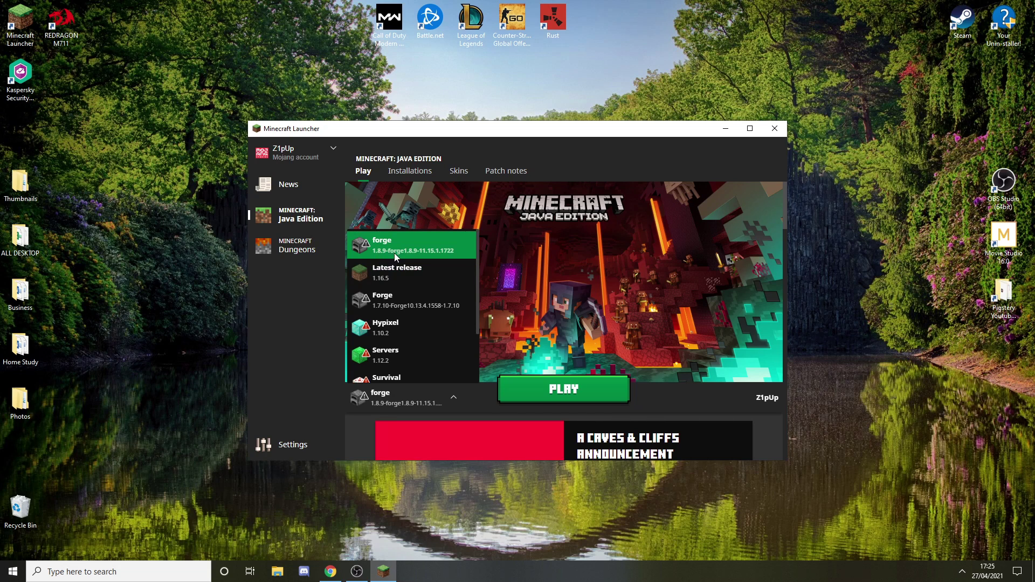
pyautogui.click(404, 253)
pyautogui.click(575, 389)
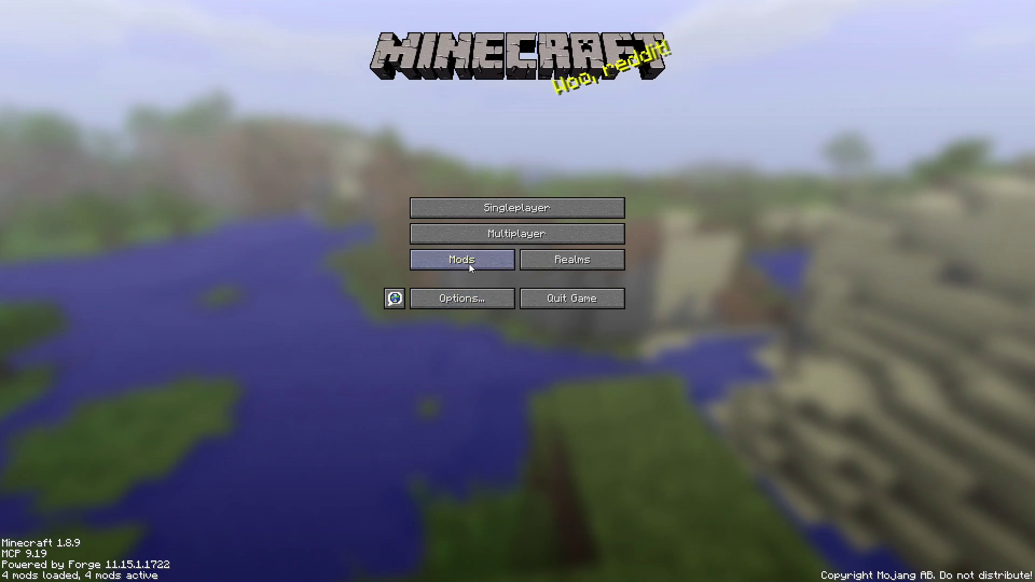
# Check Tumbleweed 1.8.9-0.2 in the Mod List, then return to the title menu
pyautogui.click(491, 259)
pyautogui.click(76, 321)
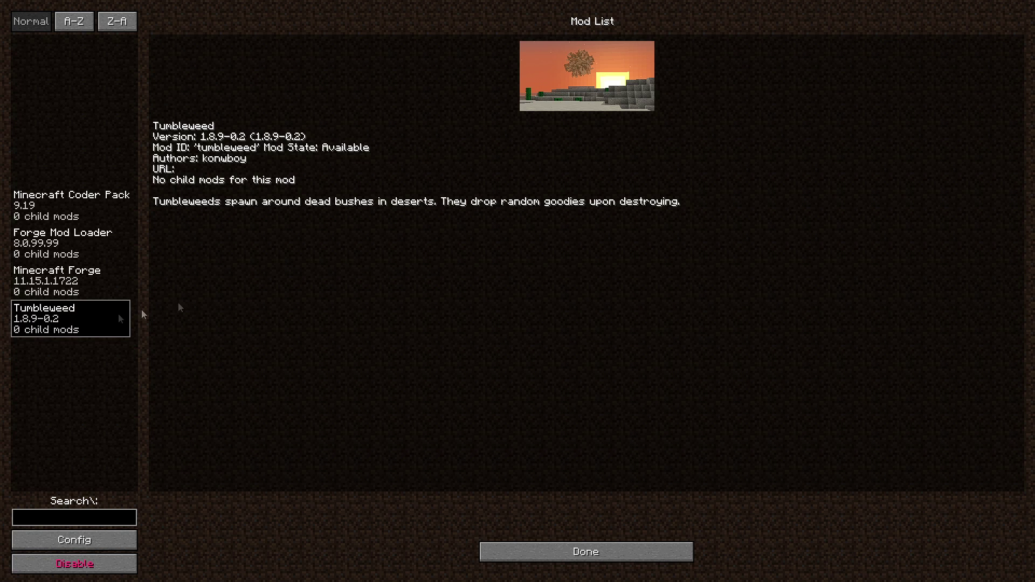
pyautogui.click(591, 554)
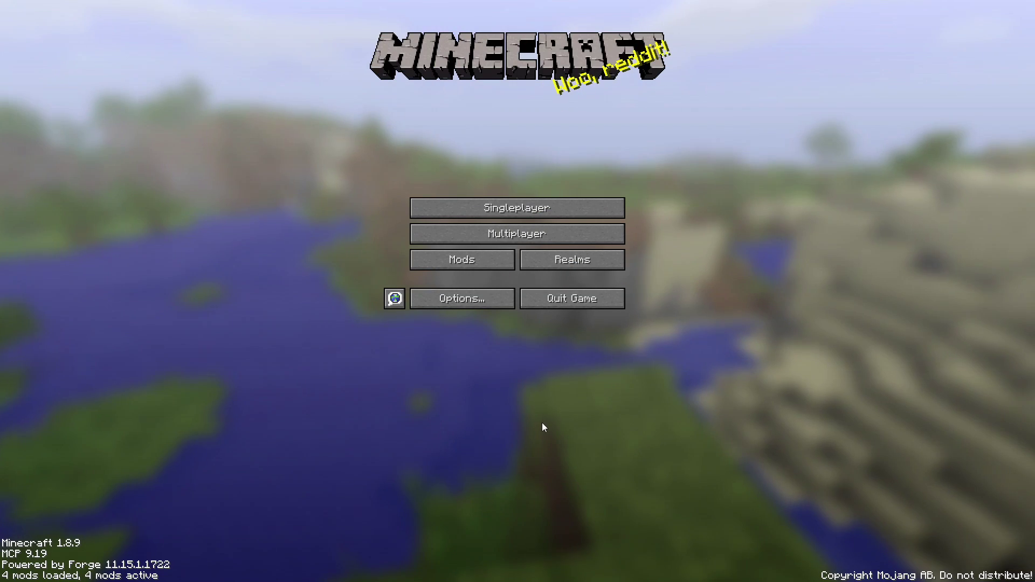